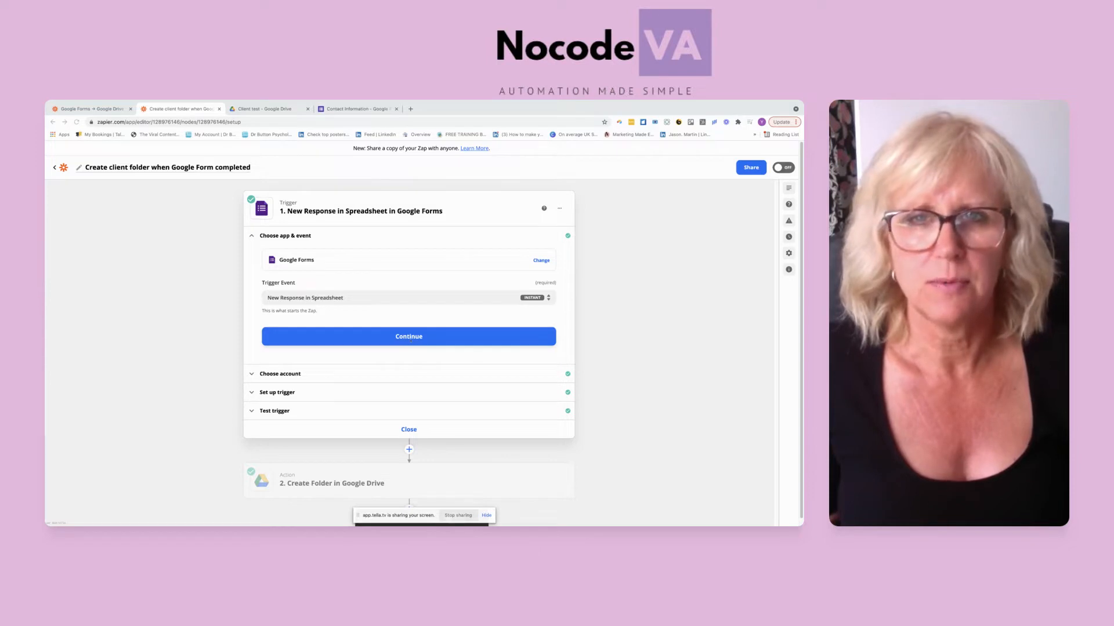
Step: In the Contact Information Google Form, view the questions and responses, and create a new spreadsheet as the response destination
{"action": "left_click", "coordinate": [355, 109]}
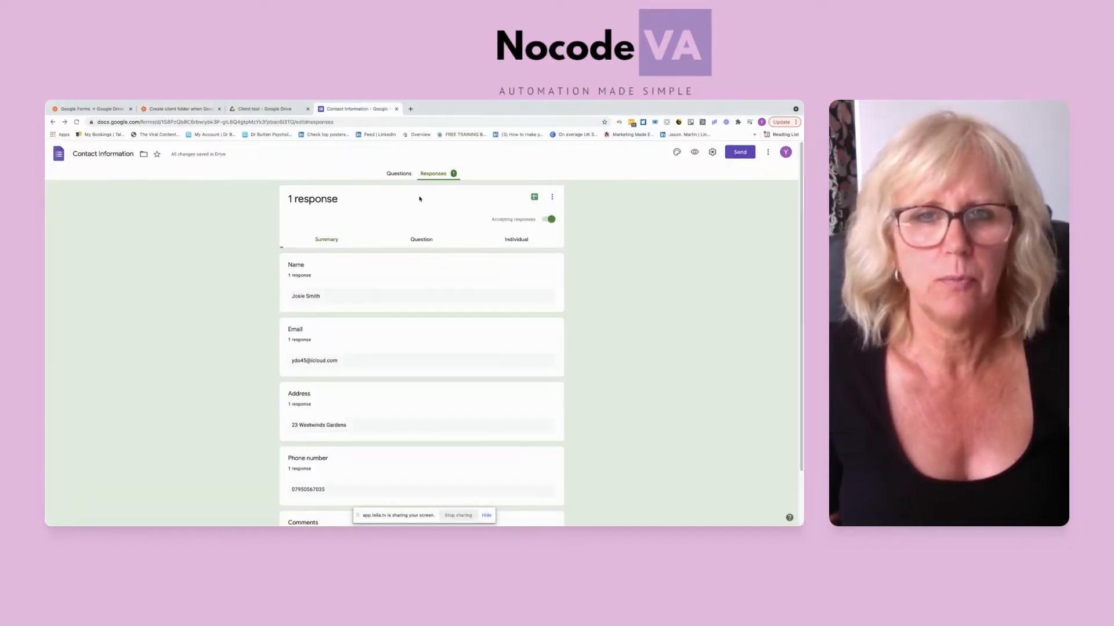
{"action": "left_click", "coordinate": [401, 174]}
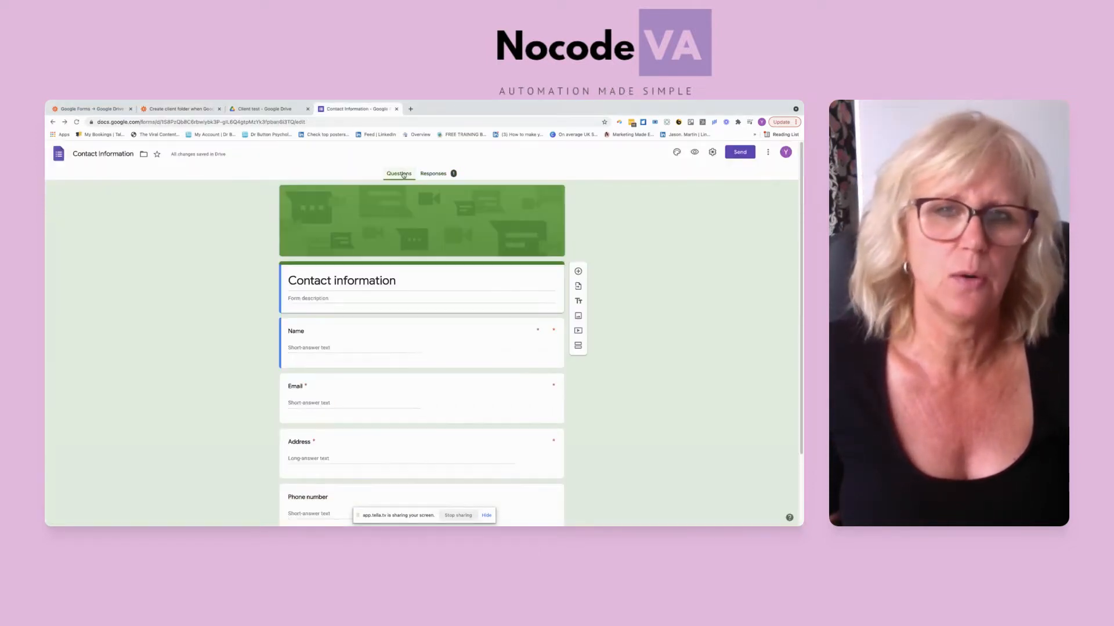
{"action": "left_click", "coordinate": [433, 174]}
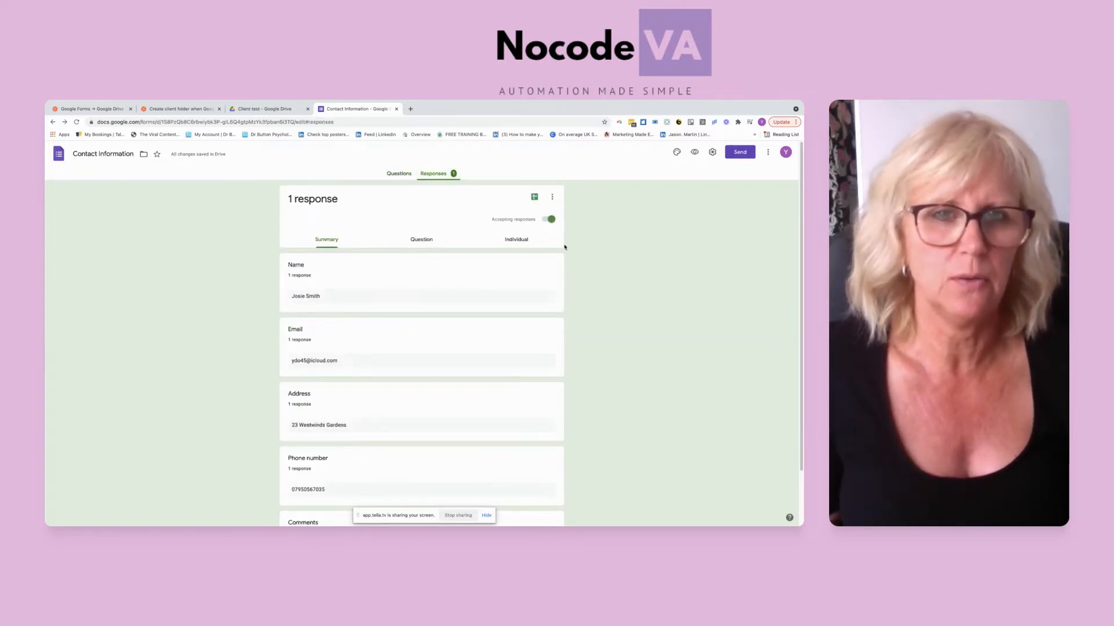
{"action": "left_click", "coordinate": [533, 198]}
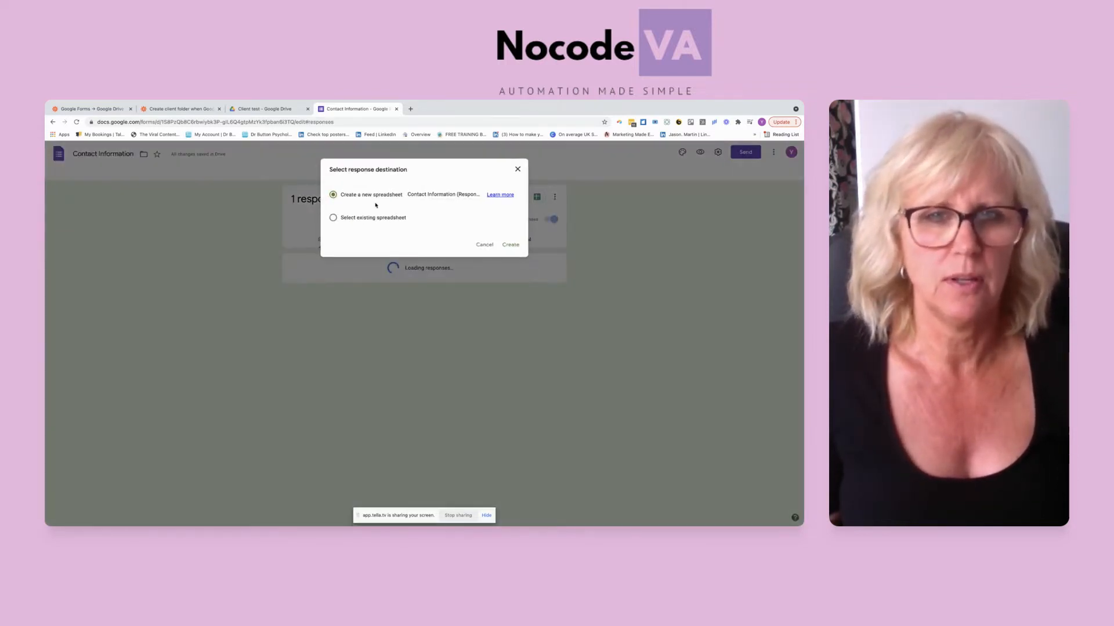
{"action": "left_click", "coordinate": [508, 246]}
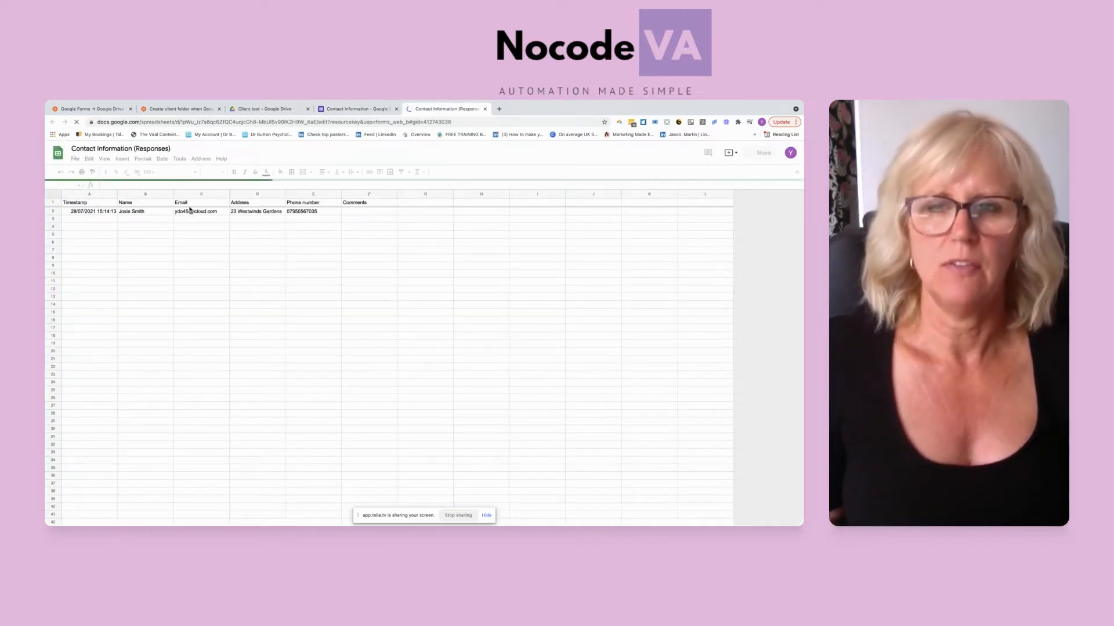
Step: Return to the Zapier editor and review the Google Forms trigger's event, connected account, spreadsheet and worksheet
{"action": "left_click", "coordinate": [265, 109]}
{"action": "left_click", "coordinate": [176, 109]}
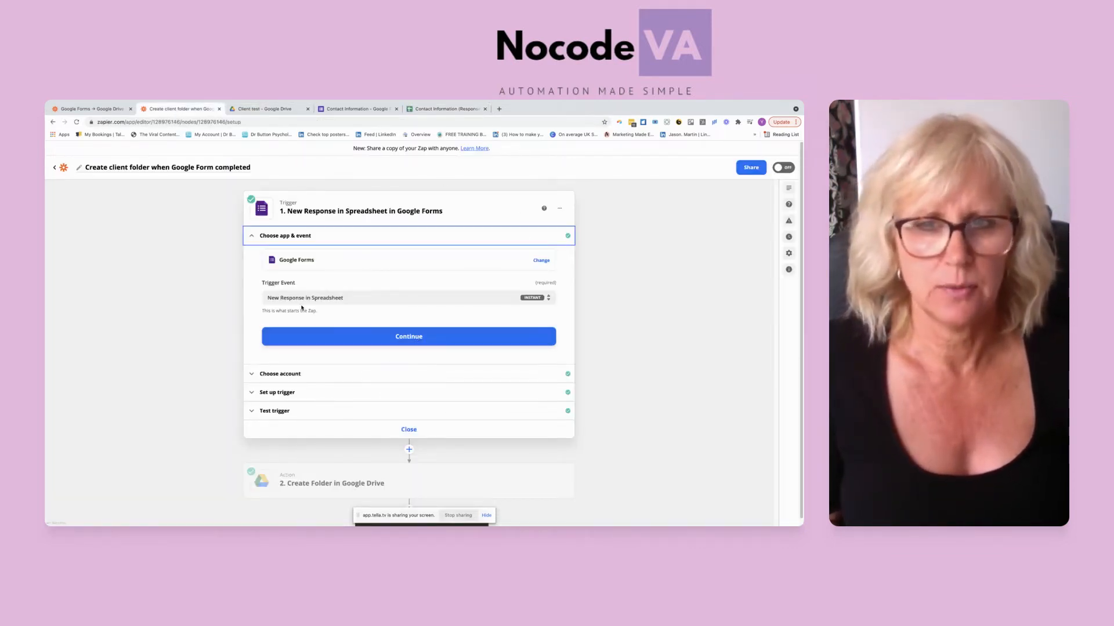
{"action": "left_click", "coordinate": [406, 336]}
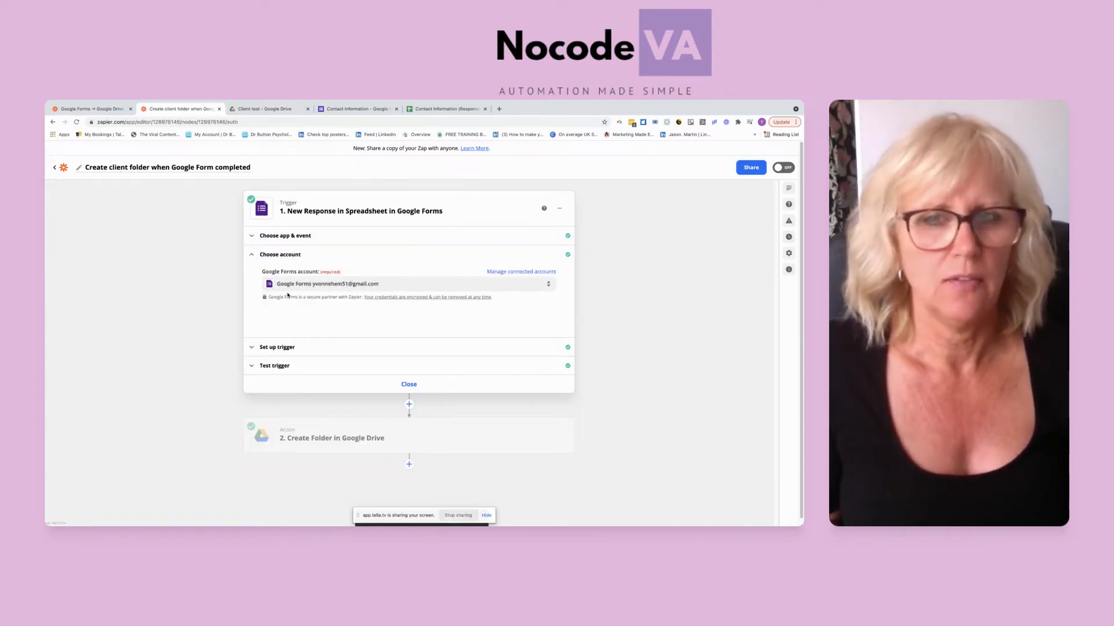
{"action": "left_click", "coordinate": [278, 347]}
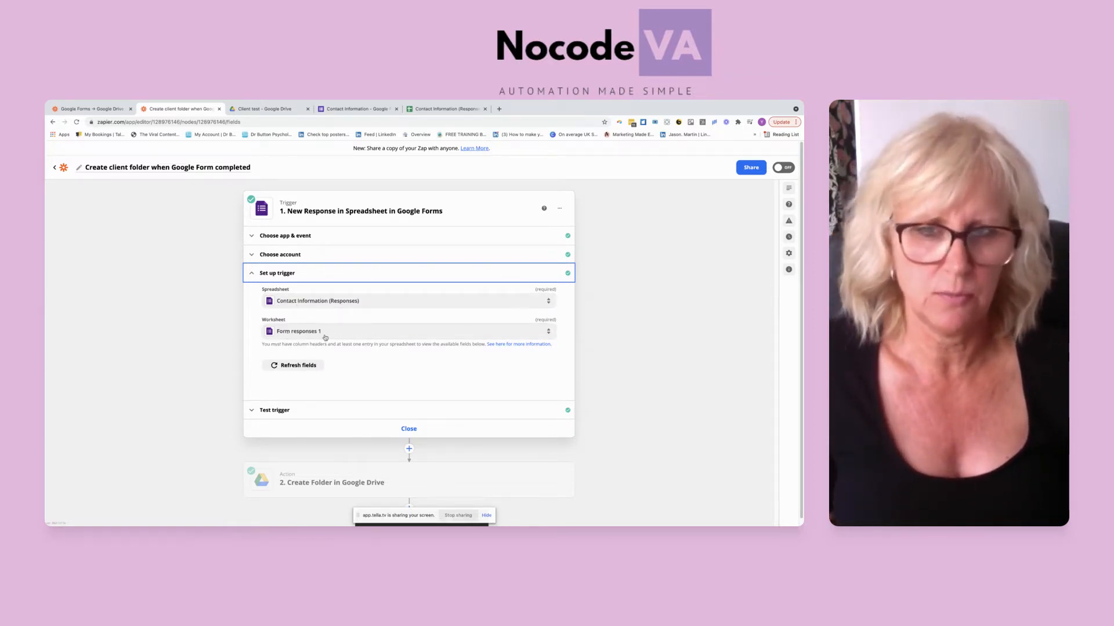
Step: Review the trigger's test data and the list of other available responses, keep Response B, and finish the trigger
{"action": "left_click", "coordinate": [269, 411]}
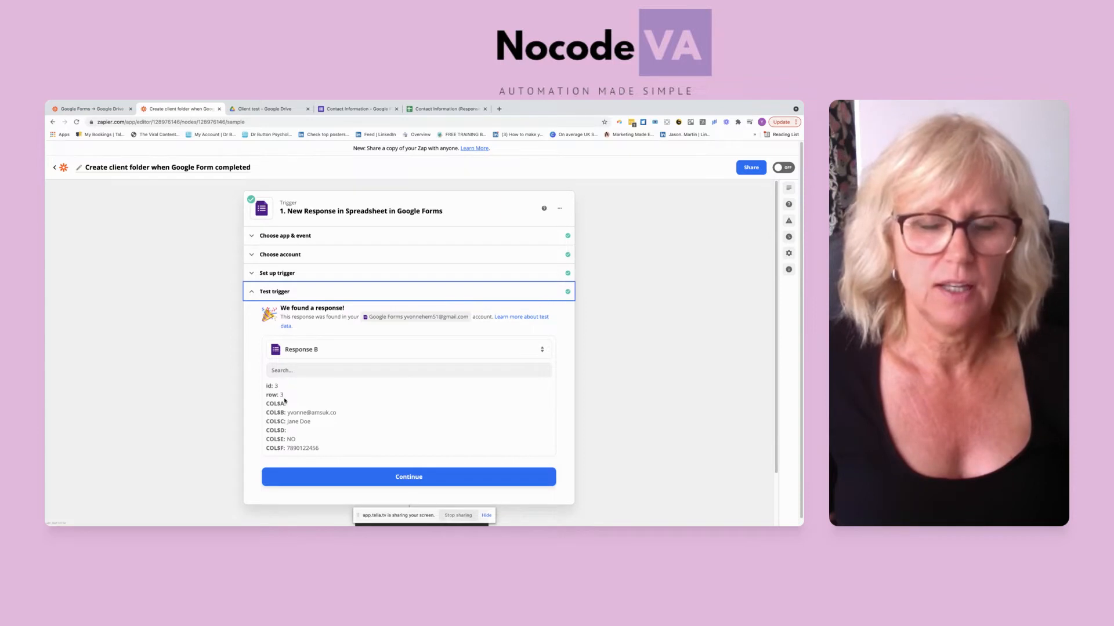
{"action": "left_click", "coordinate": [544, 352]}
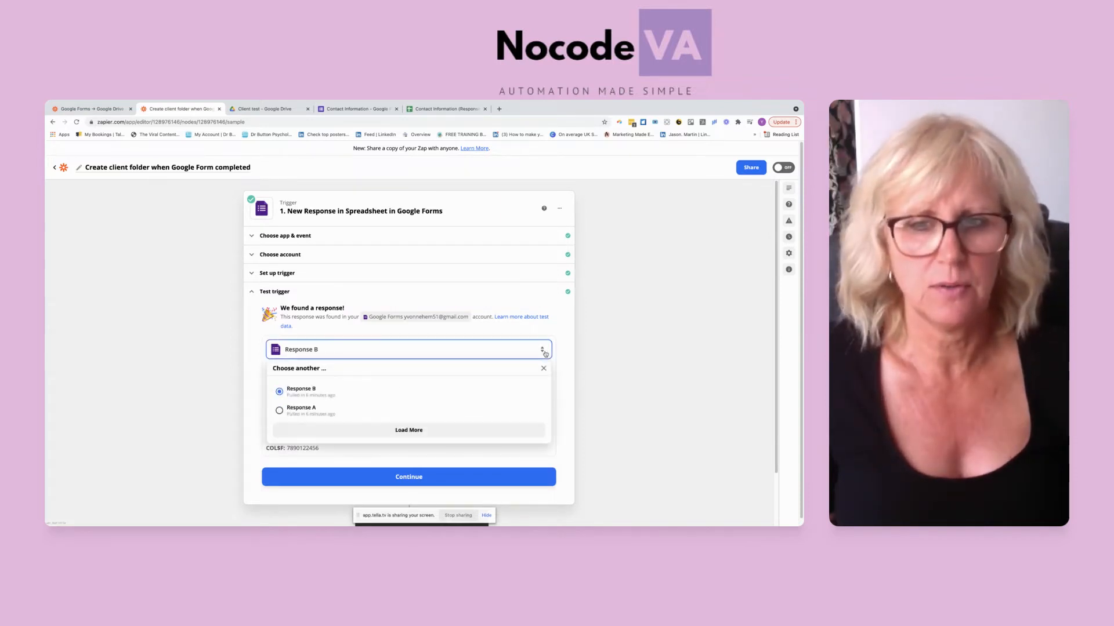
{"action": "left_click", "coordinate": [545, 388]}
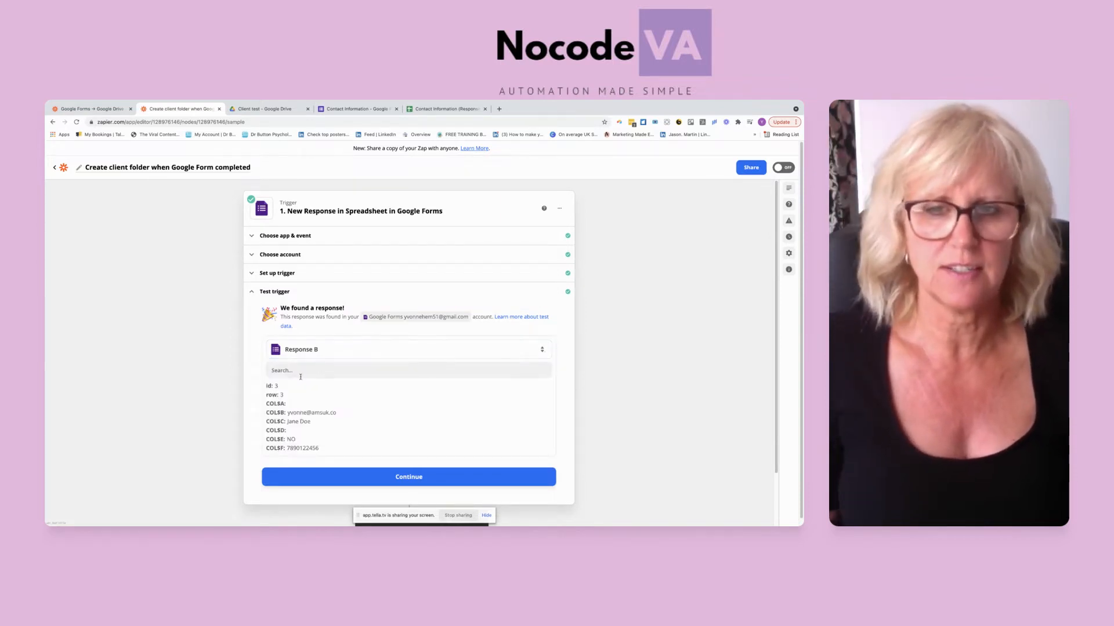
{"action": "left_click", "coordinate": [412, 478]}
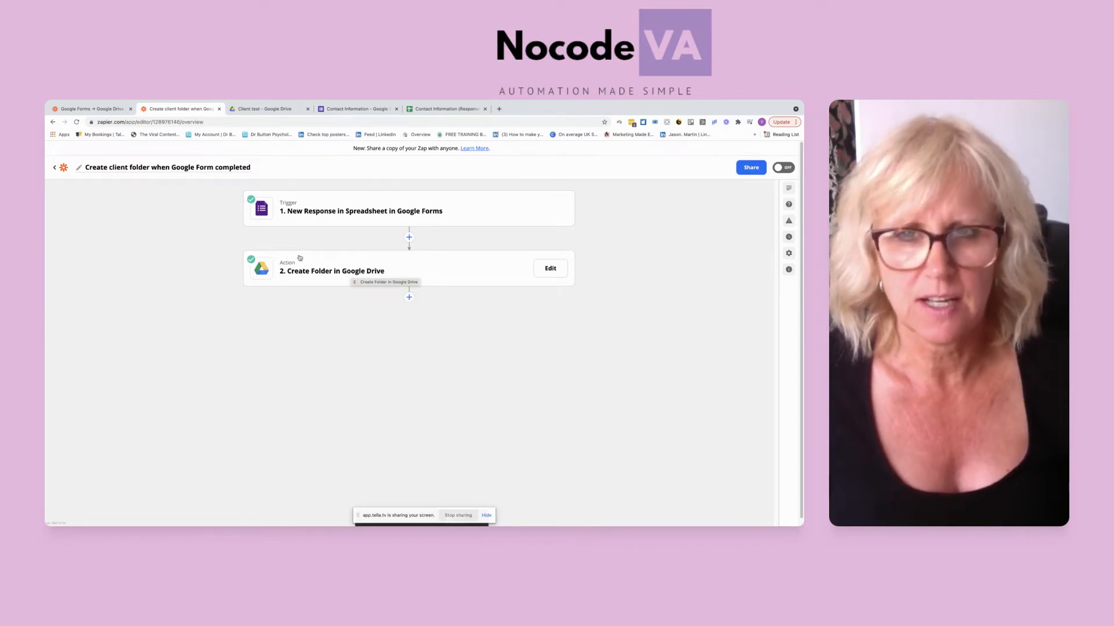
Step: Open the Create Folder in Google Drive action, review its account, and set the drive to My Google Drive
{"action": "left_click", "coordinate": [348, 272]}
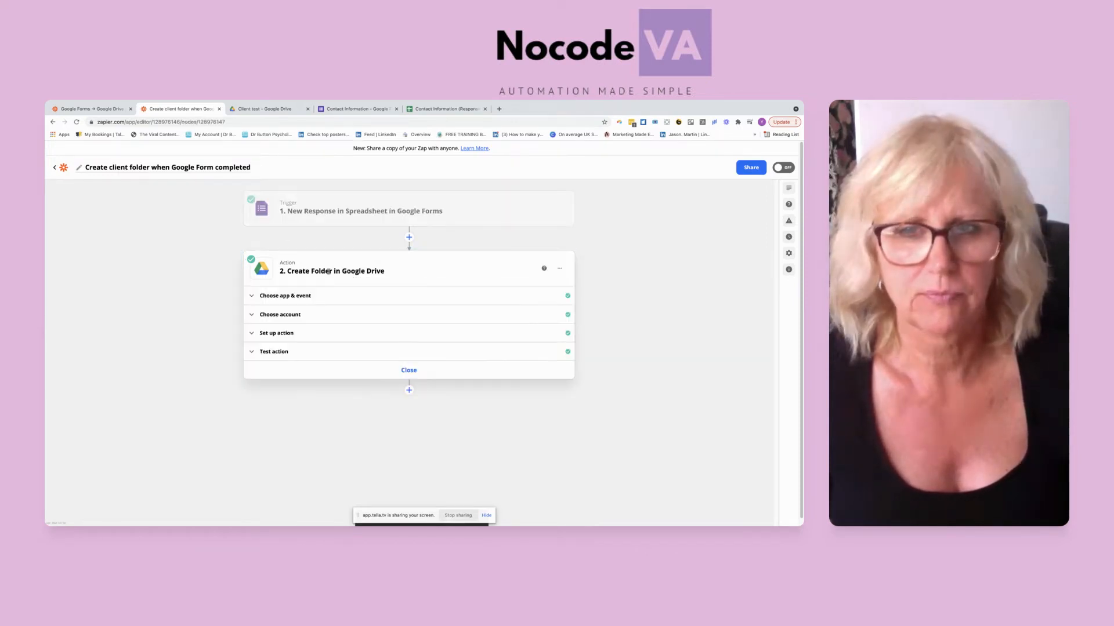
{"action": "left_click", "coordinate": [278, 316]}
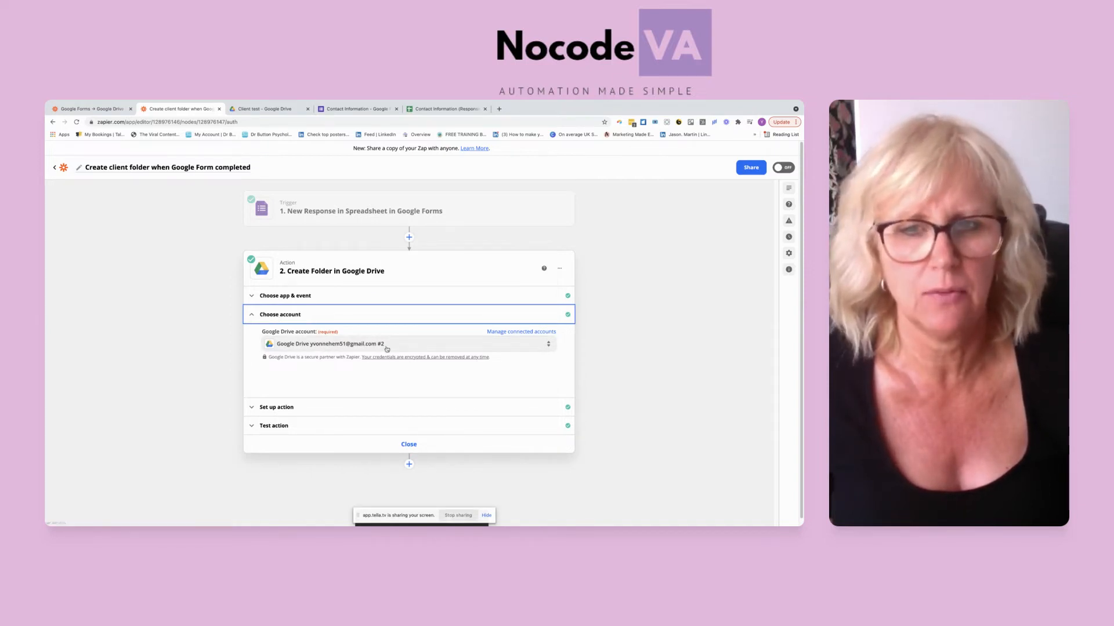
{"action": "left_click", "coordinate": [267, 413]}
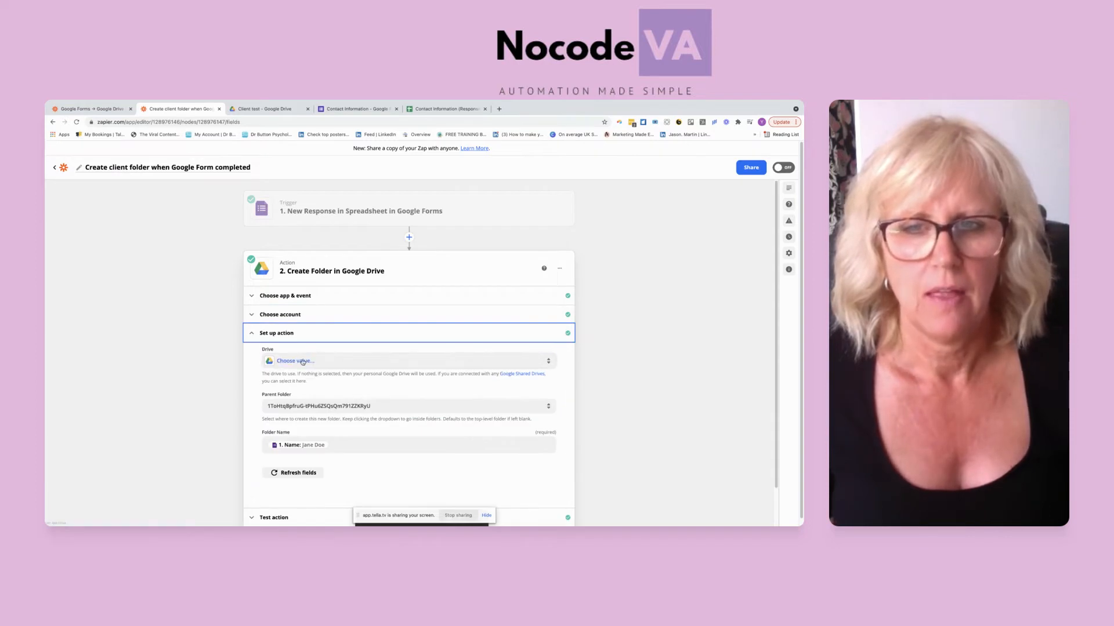
{"action": "left_click", "coordinate": [302, 361]}
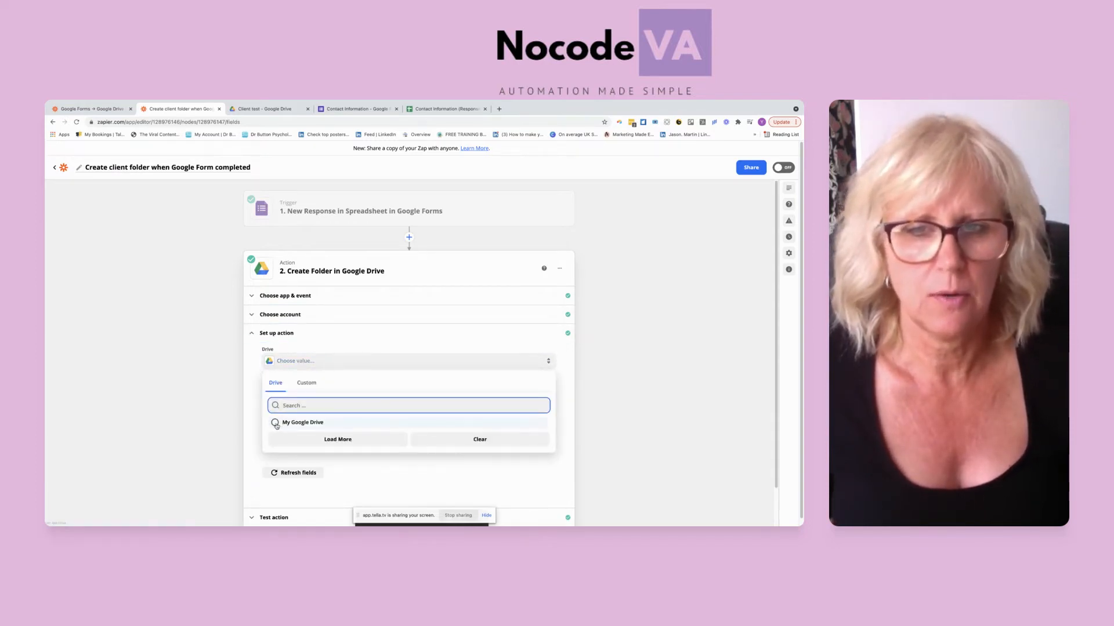
{"action": "left_click", "coordinate": [276, 424]}
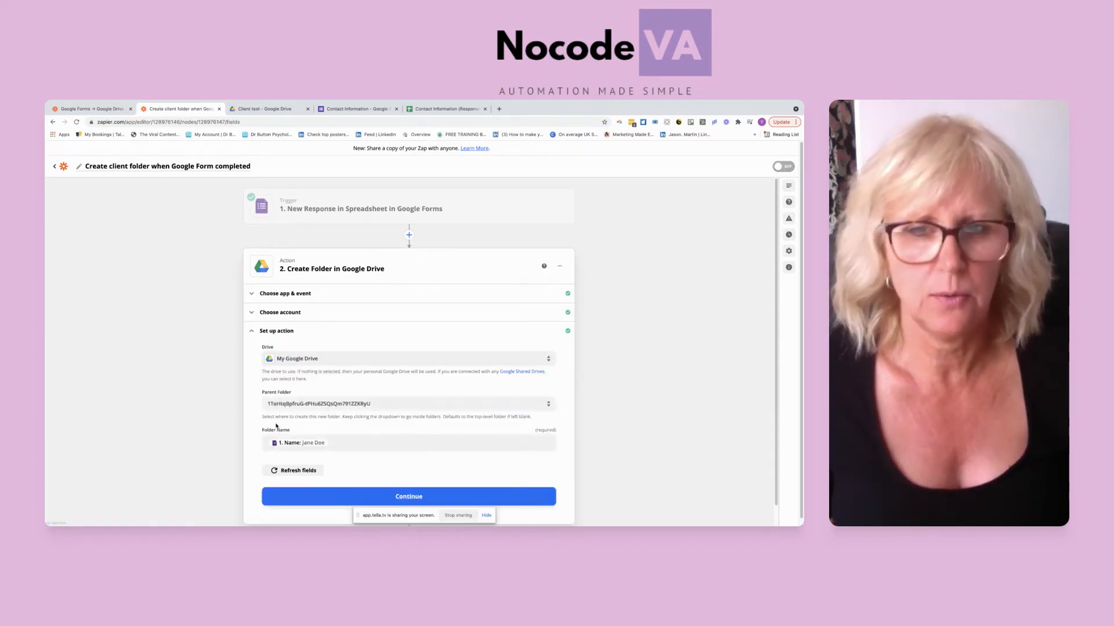
Step: Set the action's parent folder to Client test, chosen from the Google Drive folders instead of a custom value
{"action": "left_click", "coordinate": [395, 403]}
{"action": "left_click", "coordinate": [548, 400]}
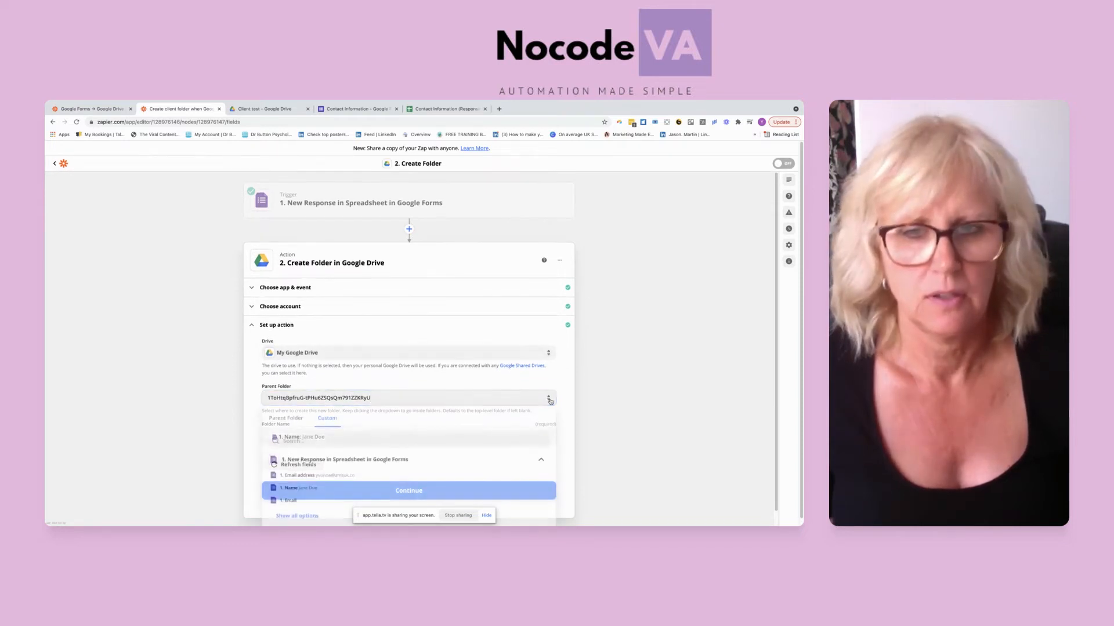
{"action": "left_click", "coordinate": [282, 420]}
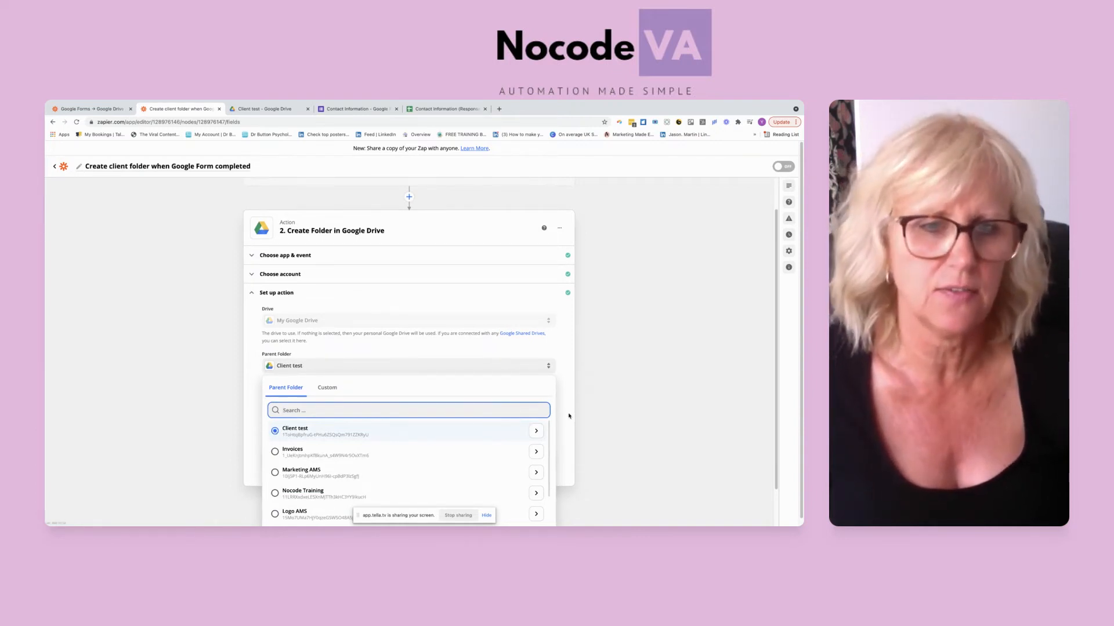
{"action": "scroll", "coordinate": [561, 422], "scroll_direction": "down", "scroll_amount": 1}
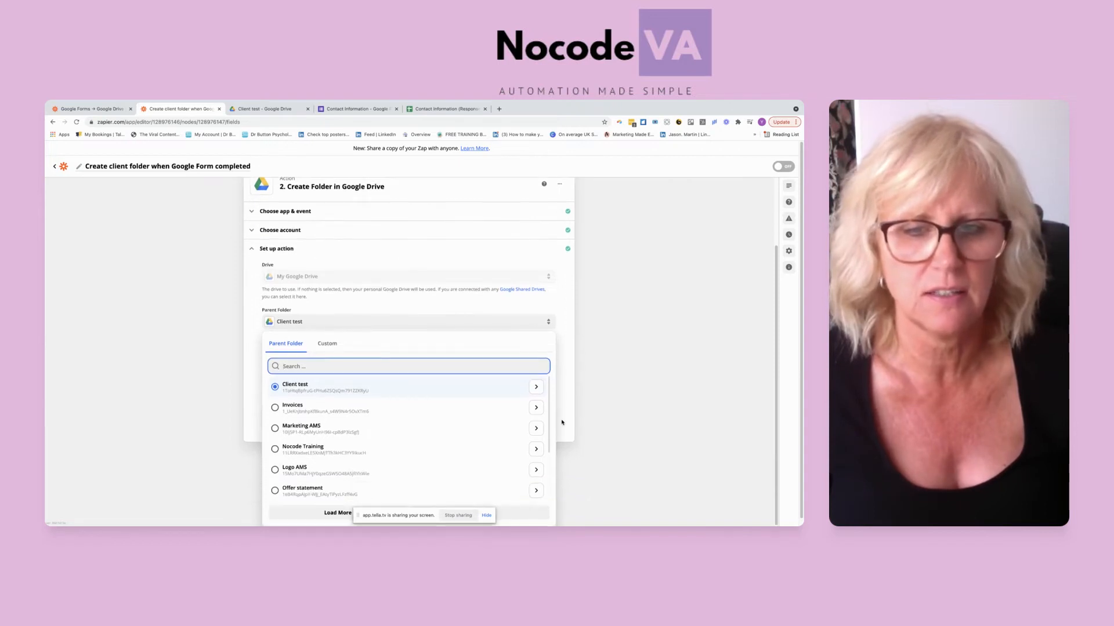
{"action": "left_click", "coordinate": [561, 423]}
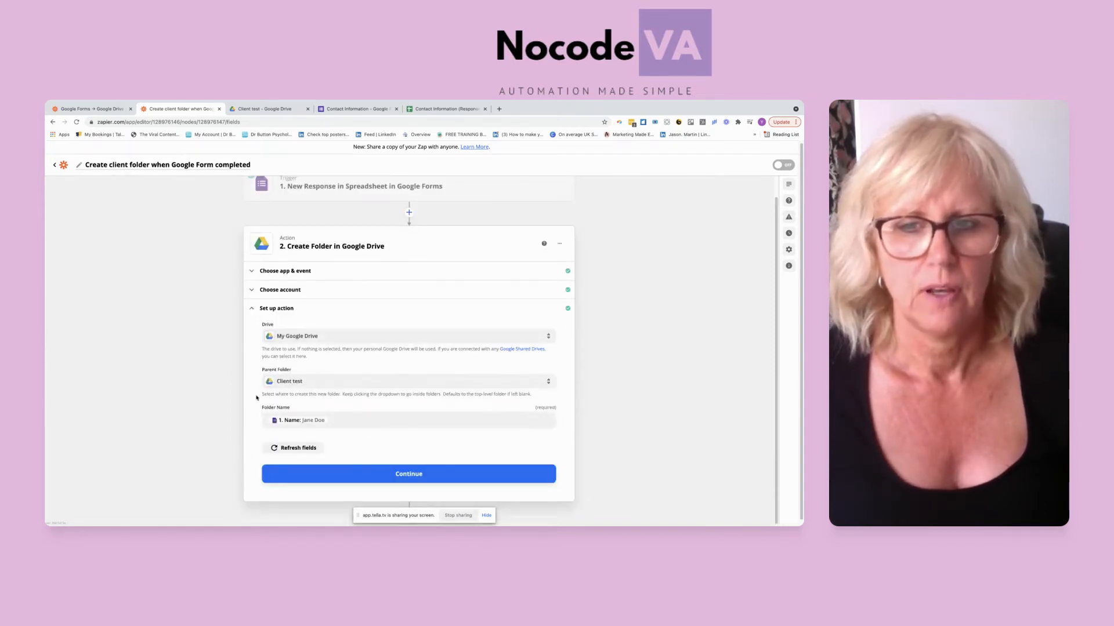
Step: Keep the form's Name answer as the folder name and rerun the Create Folder action's test
{"action": "left_click", "coordinate": [338, 422]}
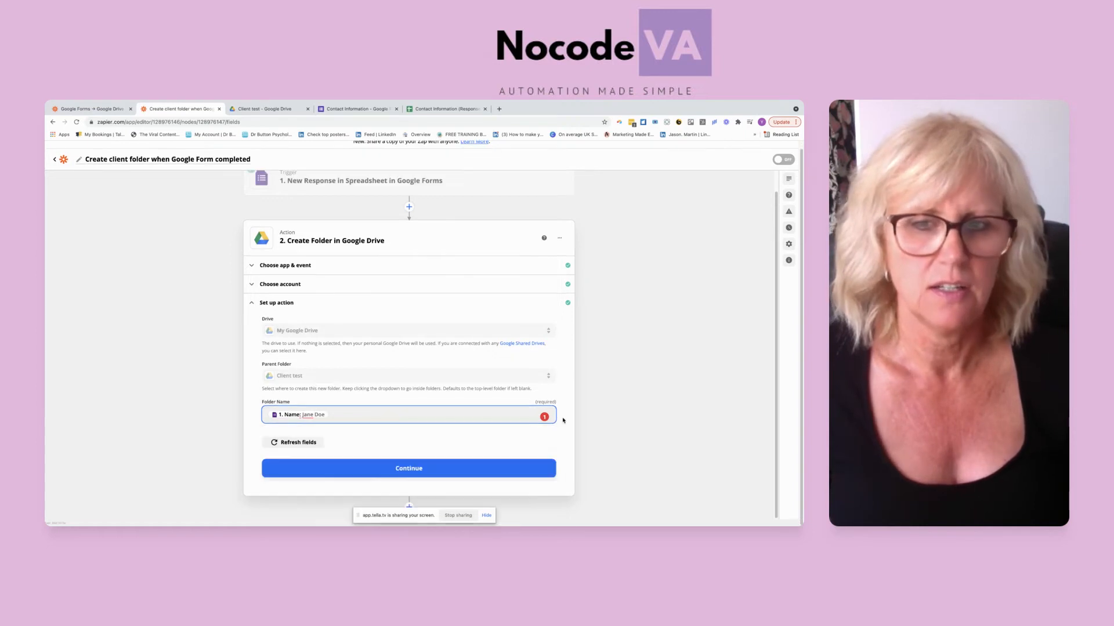
{"action": "left_click", "coordinate": [547, 424]}
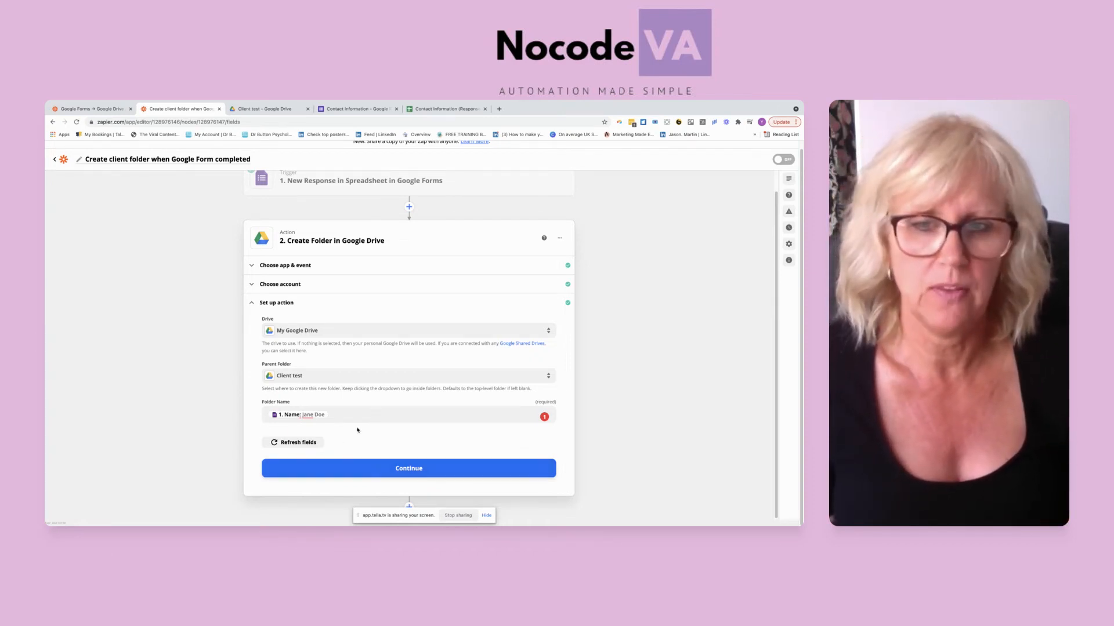
{"action": "left_click", "coordinate": [415, 470]}
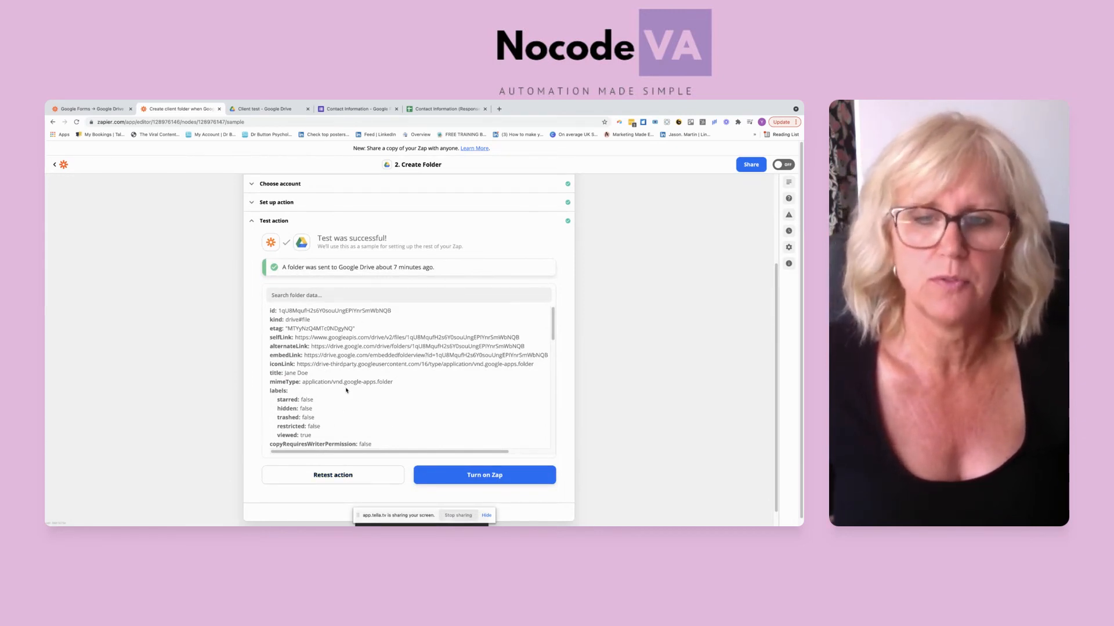
{"action": "left_click", "coordinate": [335, 482]}
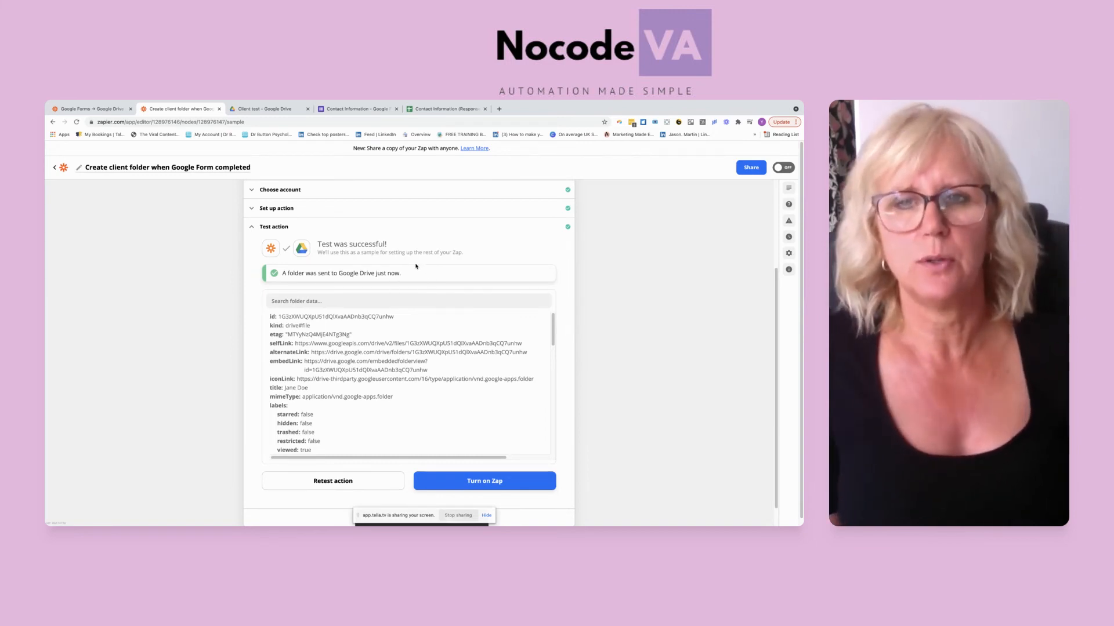
Step: Switch to Google Drive and open the new client's folder inside Client test to check it
{"action": "left_click", "coordinate": [253, 110]}
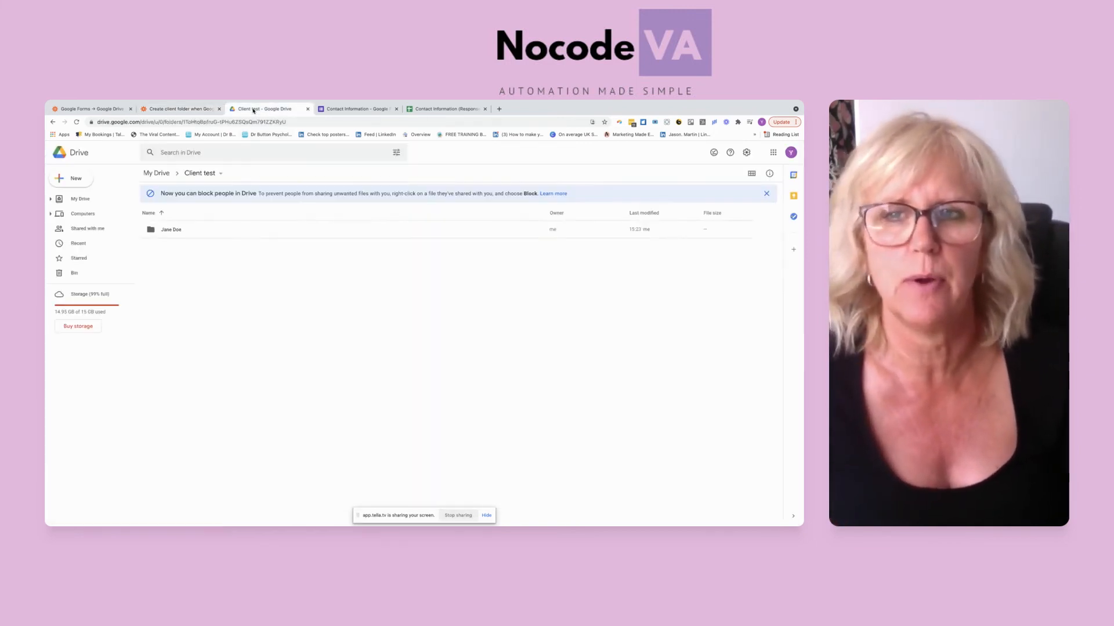
{"action": "left_click", "coordinate": [150, 232]}
{"action": "double_click", "coordinate": [150, 231]}
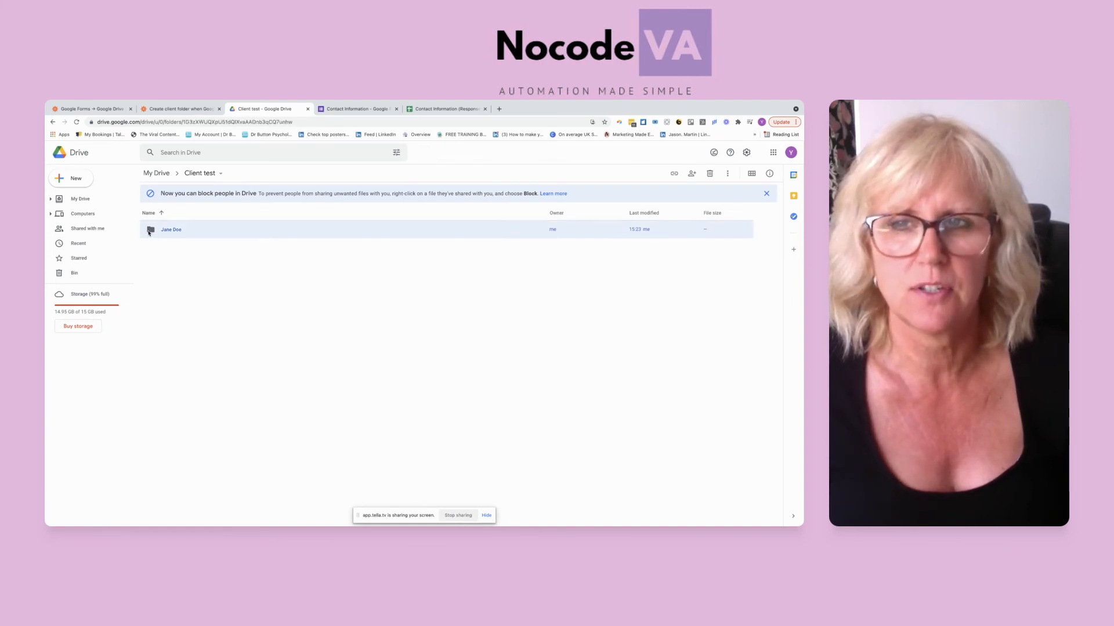
Step: Return to the Zapier editor and close the Create Folder action without turning on the zap
{"action": "left_click", "coordinate": [200, 111]}
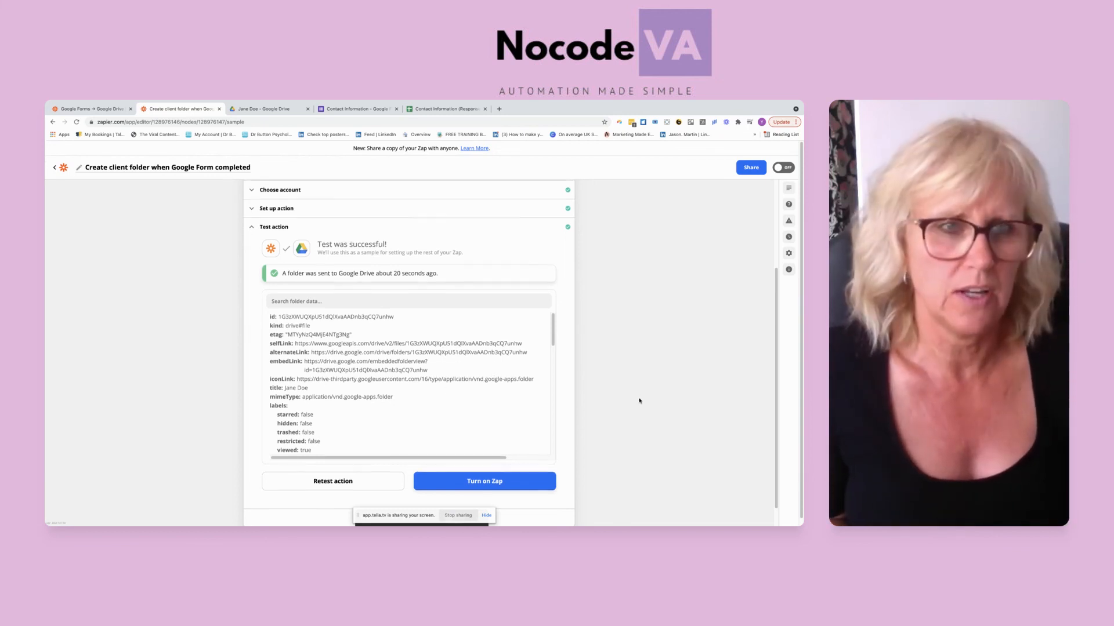
{"action": "scroll", "coordinate": [639, 400], "scroll_direction": "down", "scroll_amount": 1}
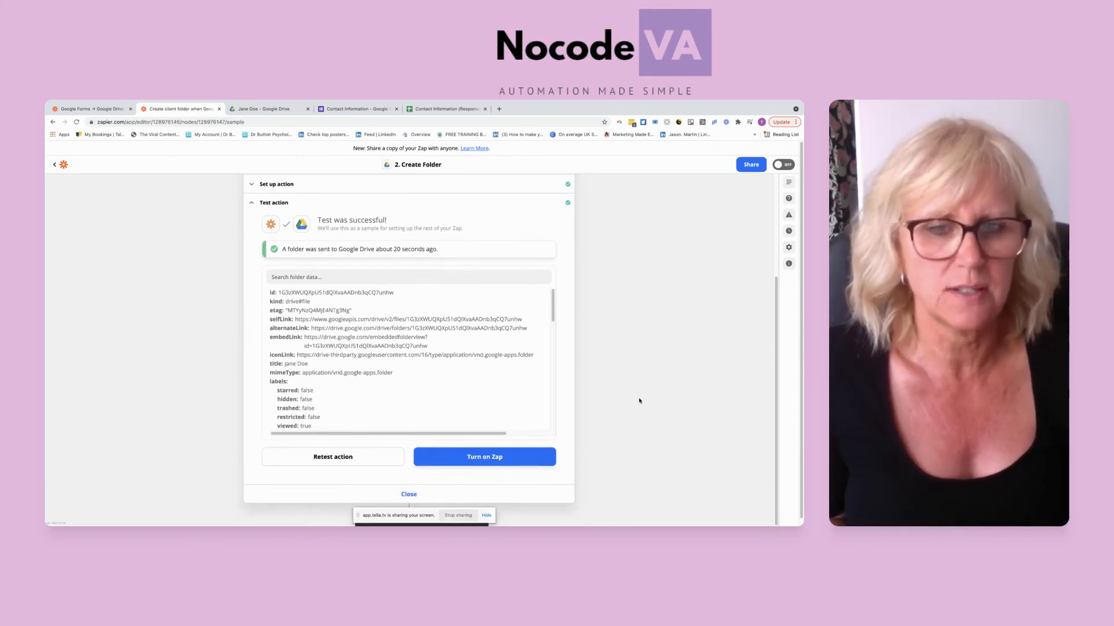
{"action": "left_click", "coordinate": [415, 495]}
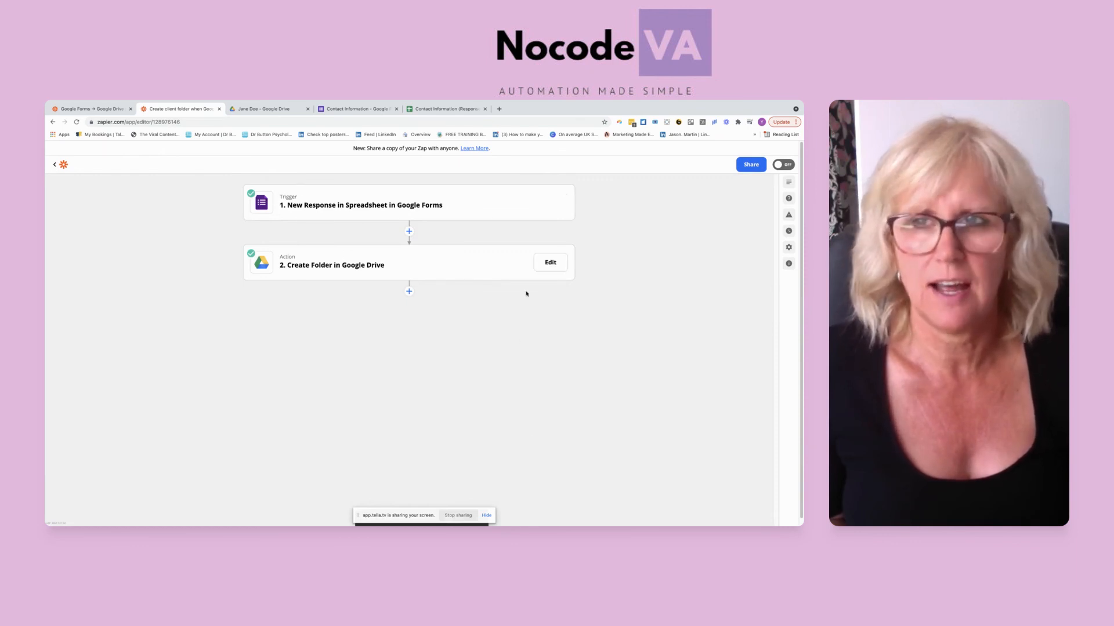